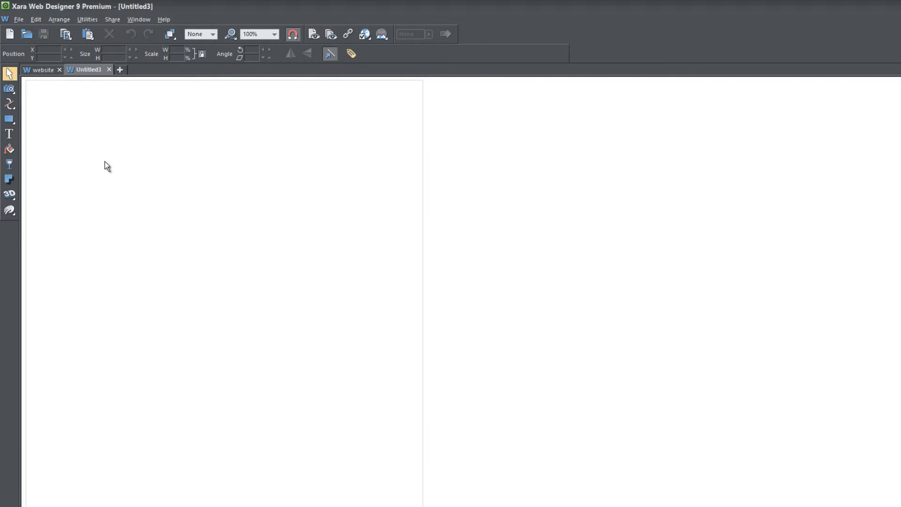
Type 'Article A' near the top left of the page and make it bold
left_click(9, 135)
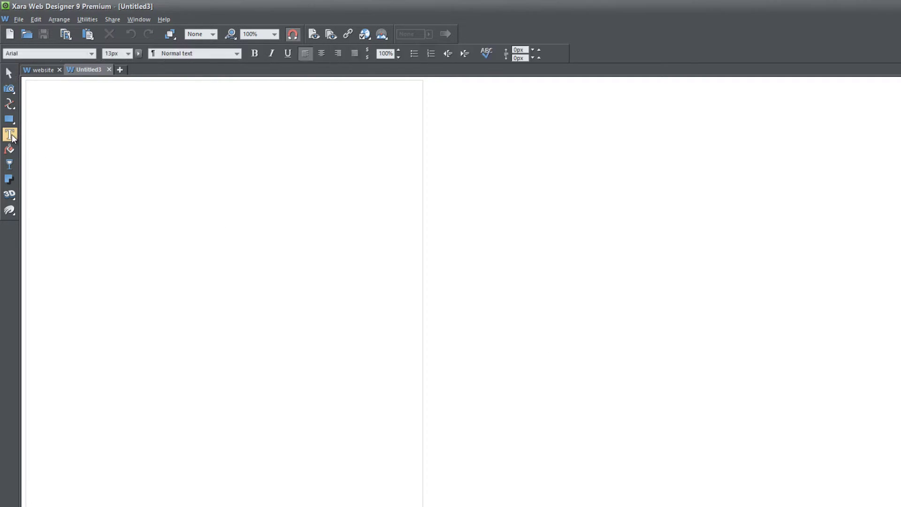
left_click(54, 120)
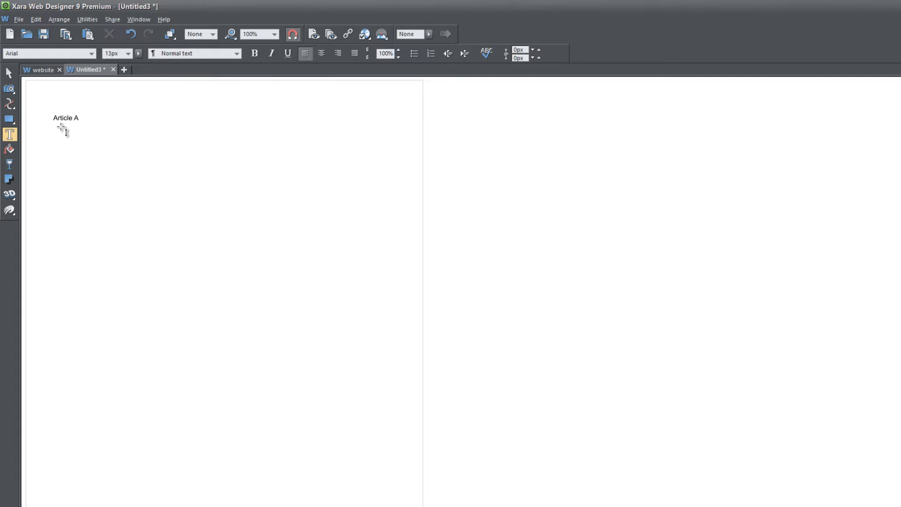
left_click_drag(80, 119, 53, 119)
left_click(255, 54)
Scale the Article A heading up to about 232 px wide and move it slightly down
left_click(9, 73)
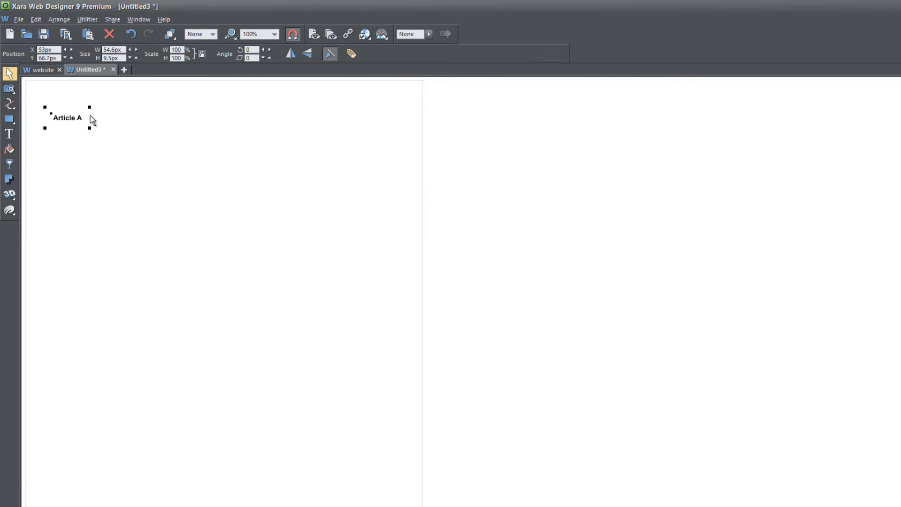
left_click_drag(90, 127, 182, 144)
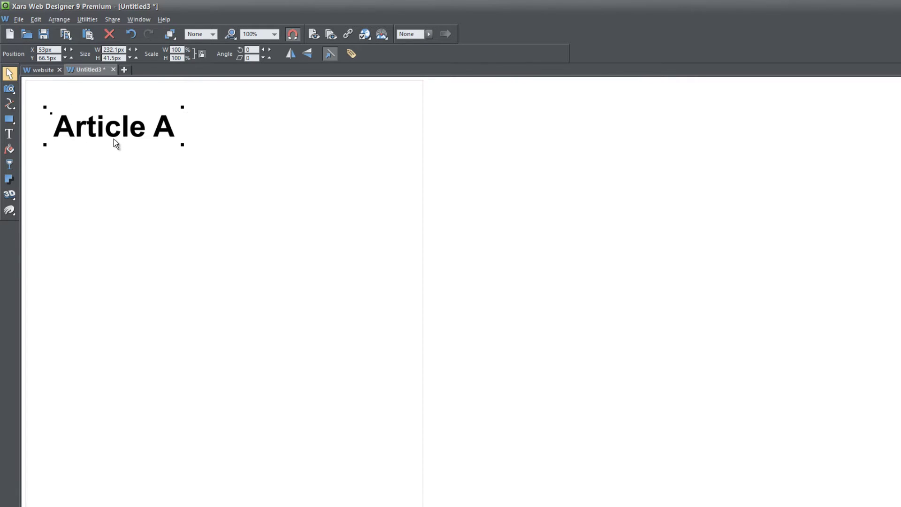
left_click_drag(113, 137, 114, 150)
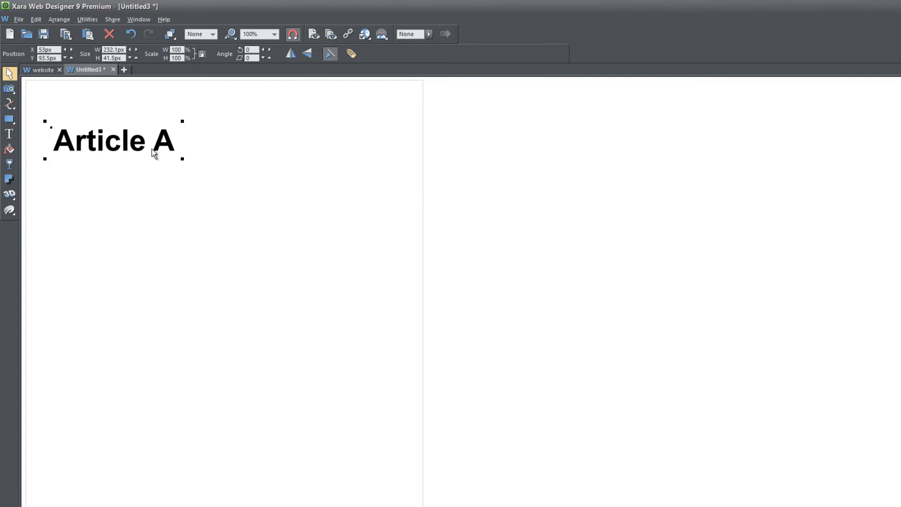
Draw a text frame below the heading and fill it with 14px lorem ipsum, removing the trailing empty line
left_click(9, 135)
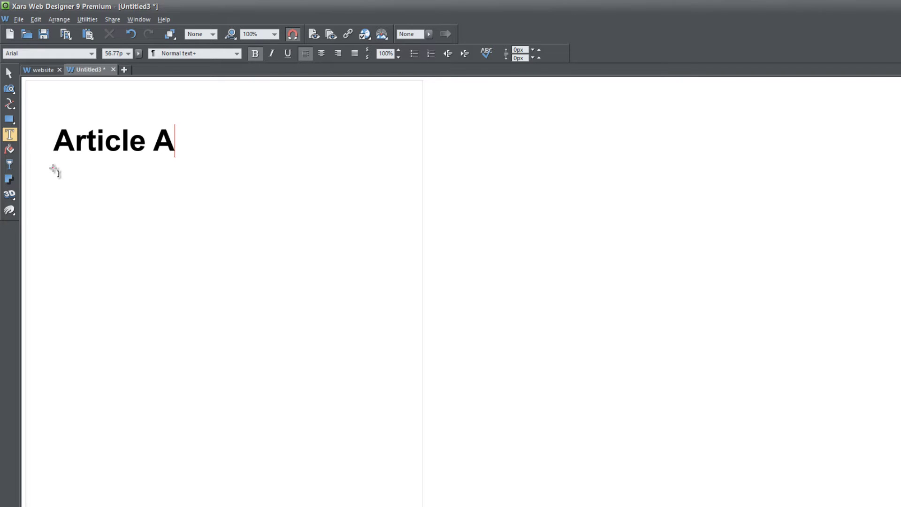
left_click_drag(52, 168, 177, 231)
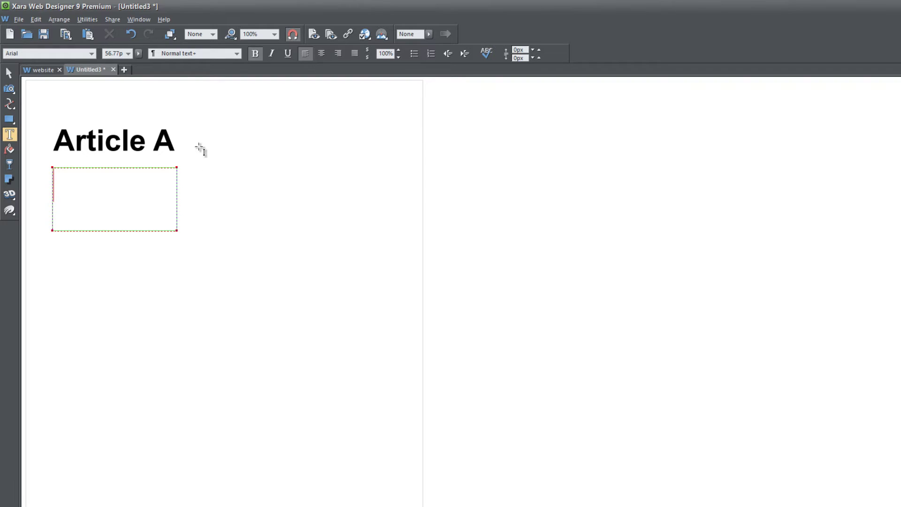
left_click(117, 54)
left_click(128, 54)
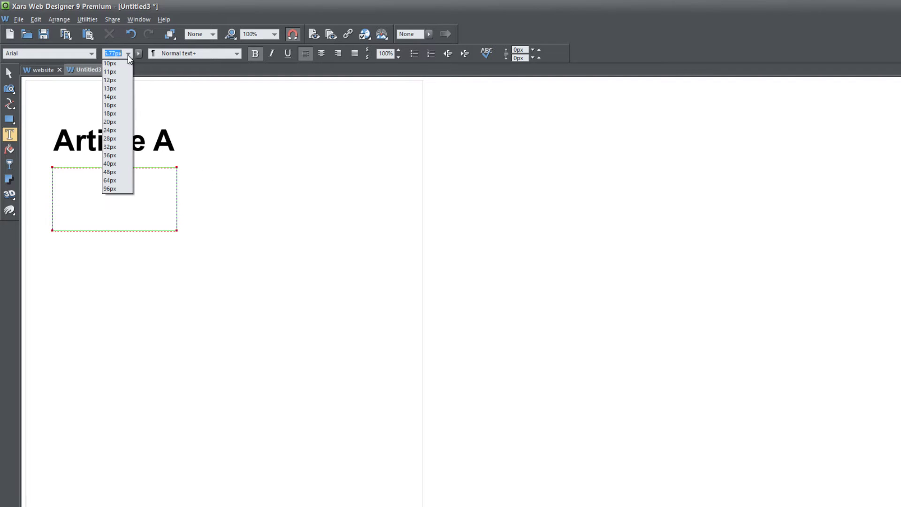
left_click(119, 97)
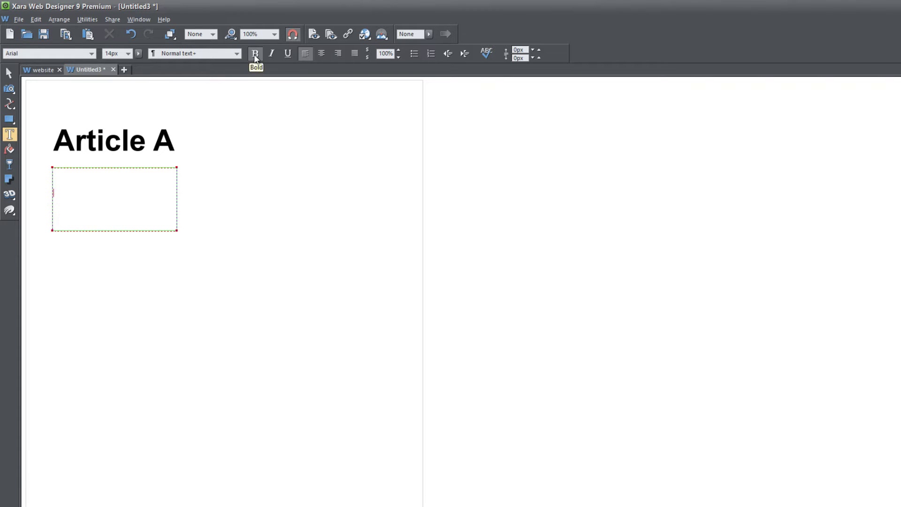
key("ctrl+shift+l")
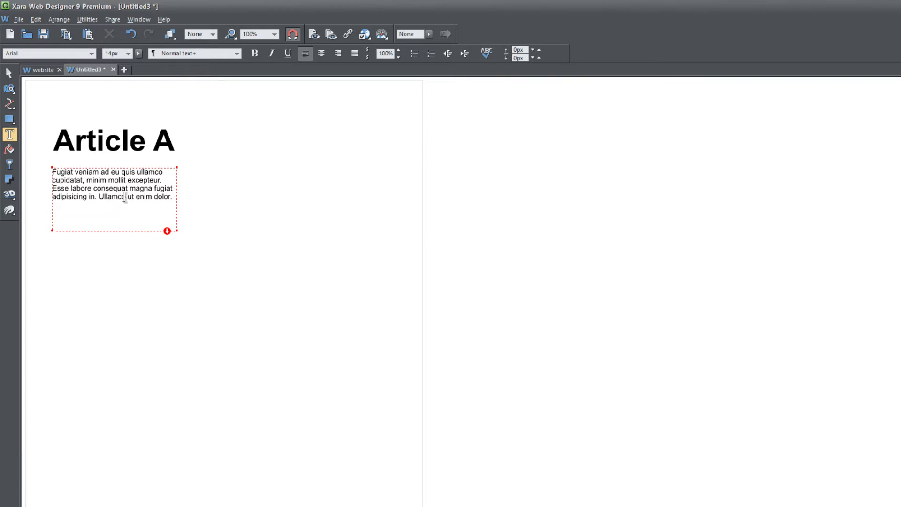
key("BackSpace")
key("BackSpace")
key("BackSpace")
Move the Article A heading and paragraph together further right and down
left_click(9, 73)
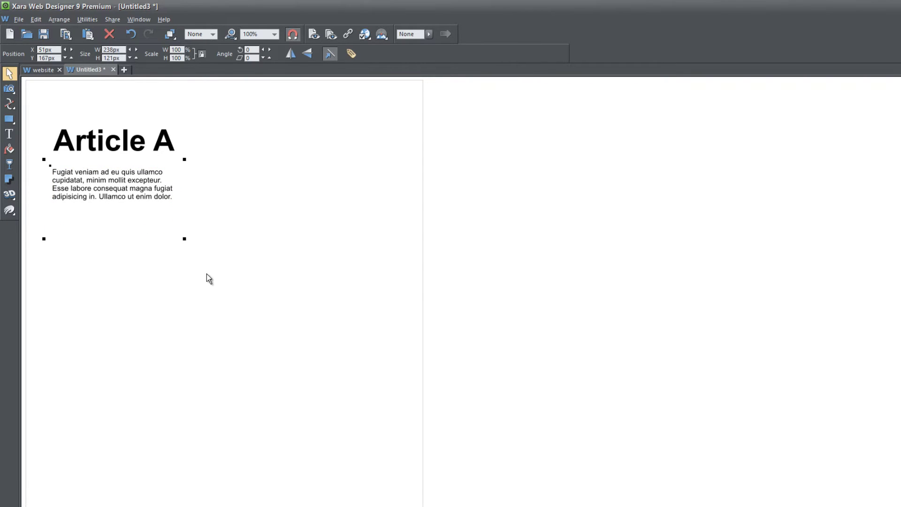
left_click_drag(226, 286, 35, 116)
left_click_drag(80, 145, 455, 214)
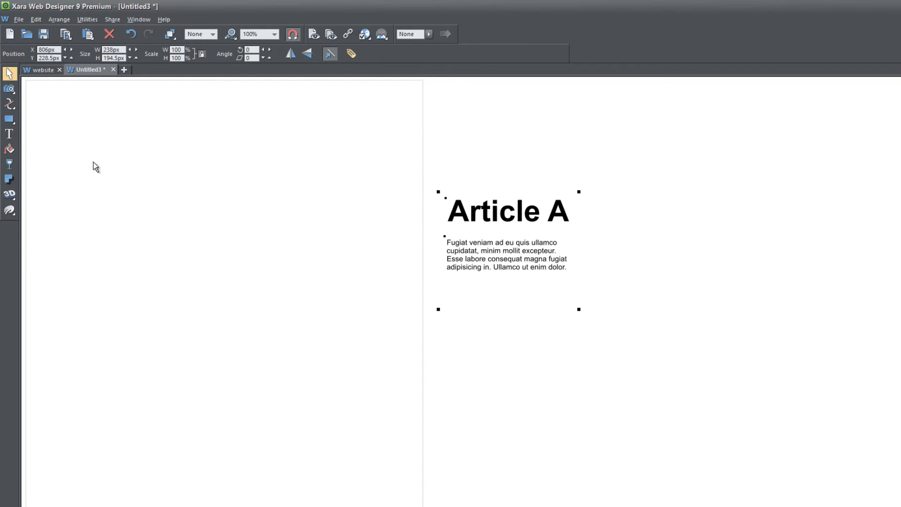
Add a 'Go To Article A' text line at the page's top left and enlarge it to about 292 px wide
left_click(11, 134)
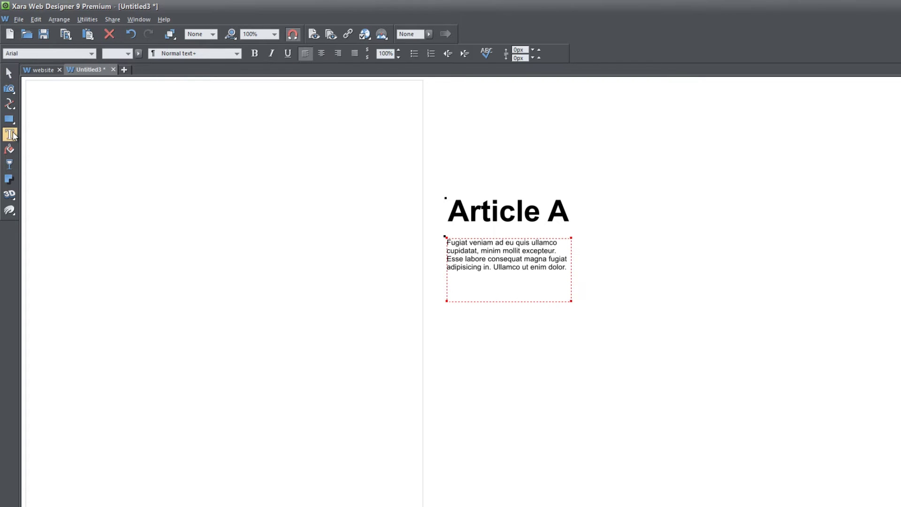
left_click(63, 155)
type("Go To Artic")
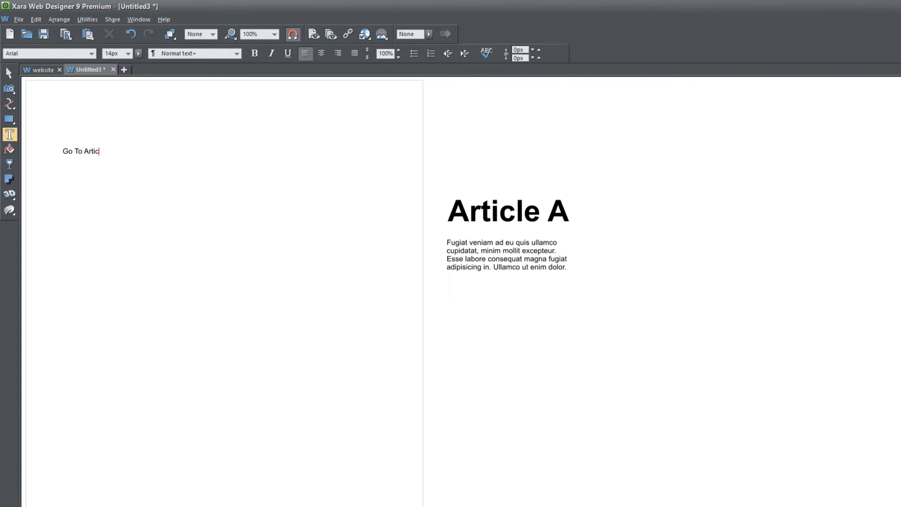
type("le A")
left_click(10, 74)
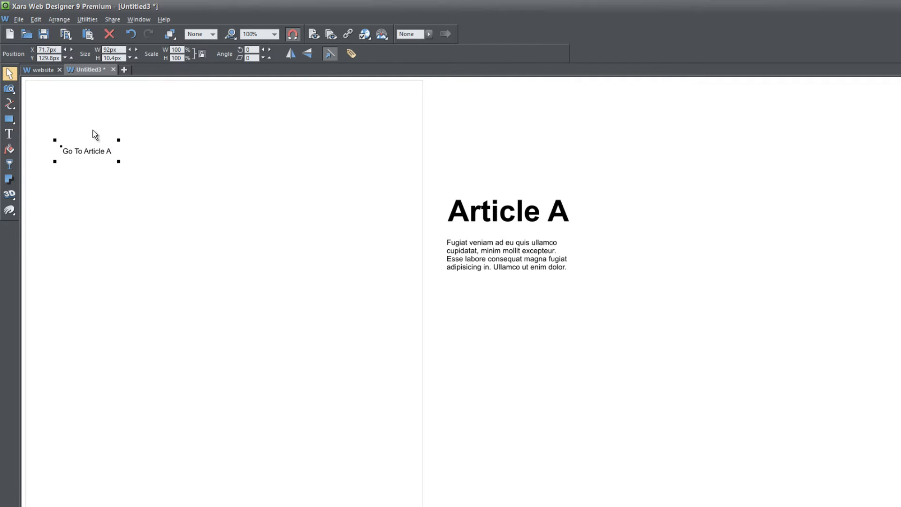
left_click_drag(119, 160, 144, 134)
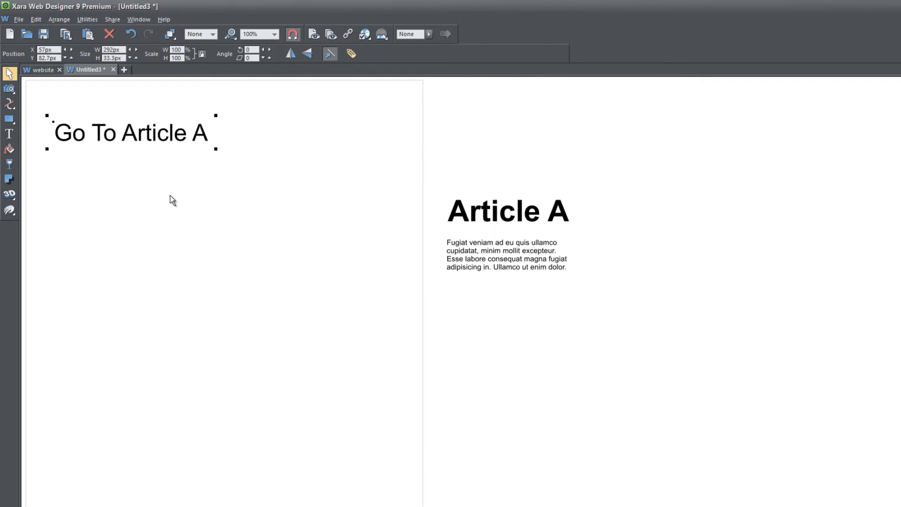
Give the Article A heading the name 'Article_A' in the Names dialog, then close it
left_click(489, 218)
right_click(487, 215)
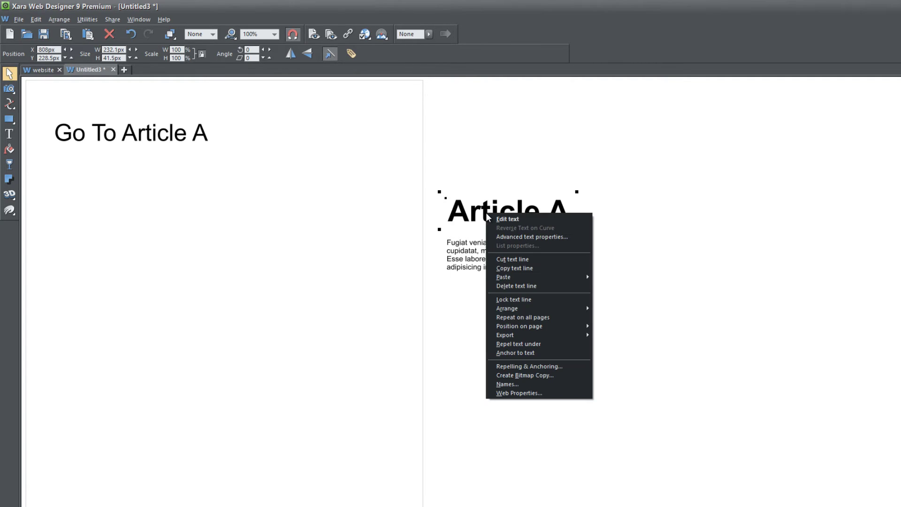
left_click(536, 384)
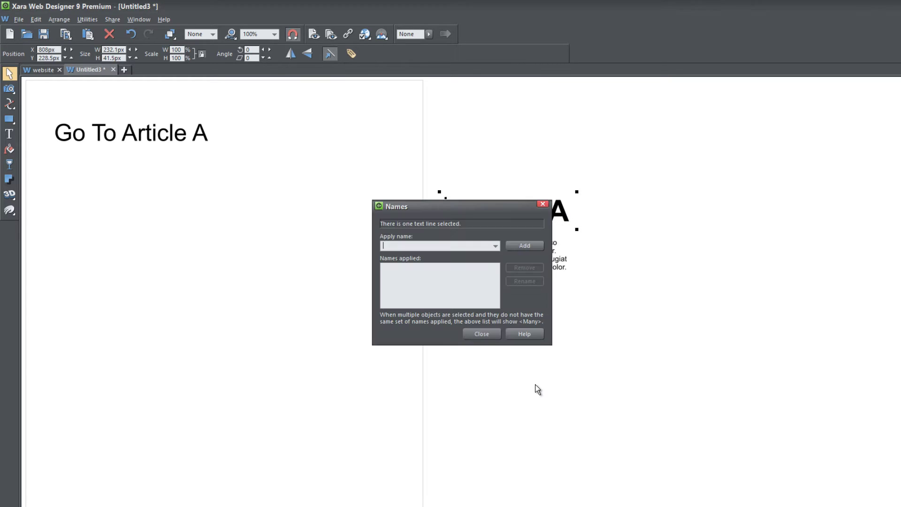
left_click_drag(516, 206, 393, 199)
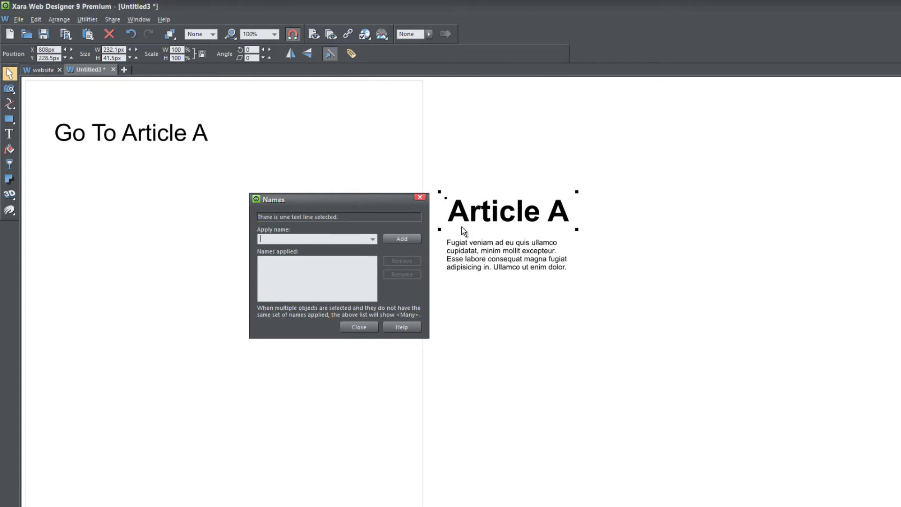
left_click(337, 239)
type("Article_A")
left_click(405, 239)
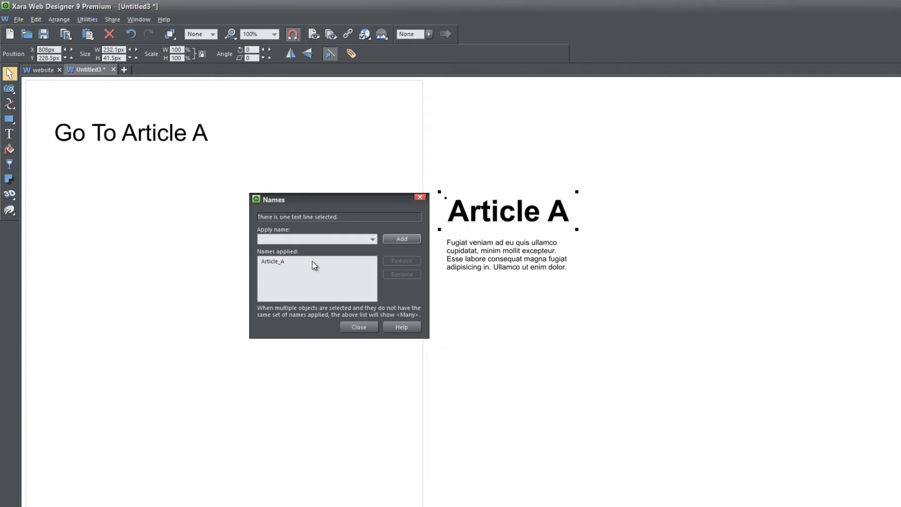
left_click(365, 329)
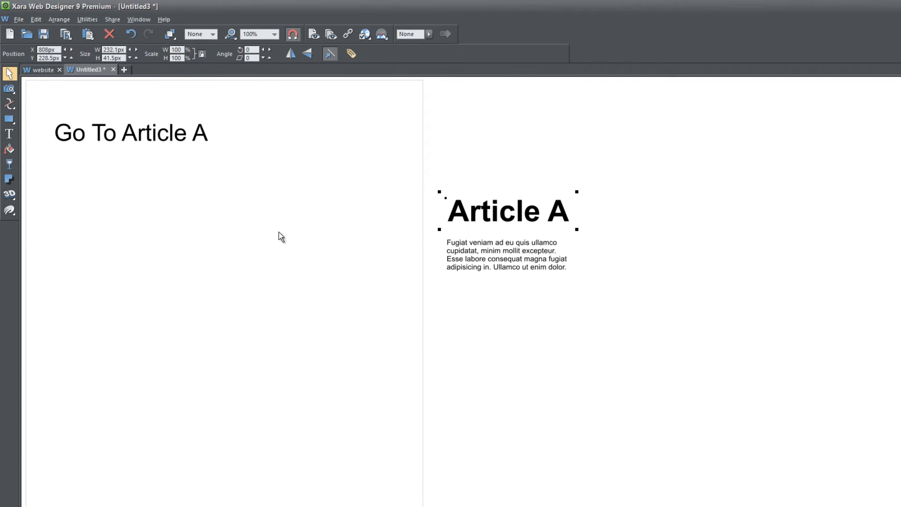
Zoom out to 25% and lower the page's bottom edge twice to make the page much taller
left_click(275, 35)
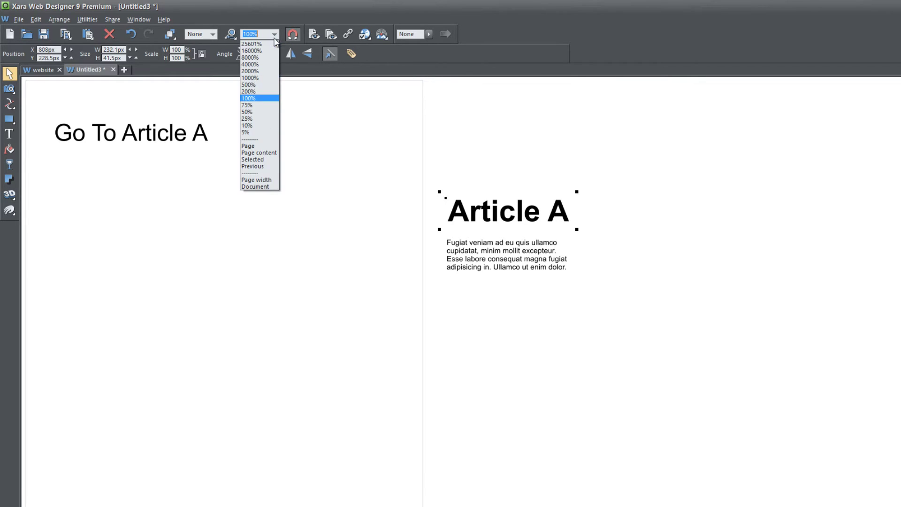
left_click(266, 120)
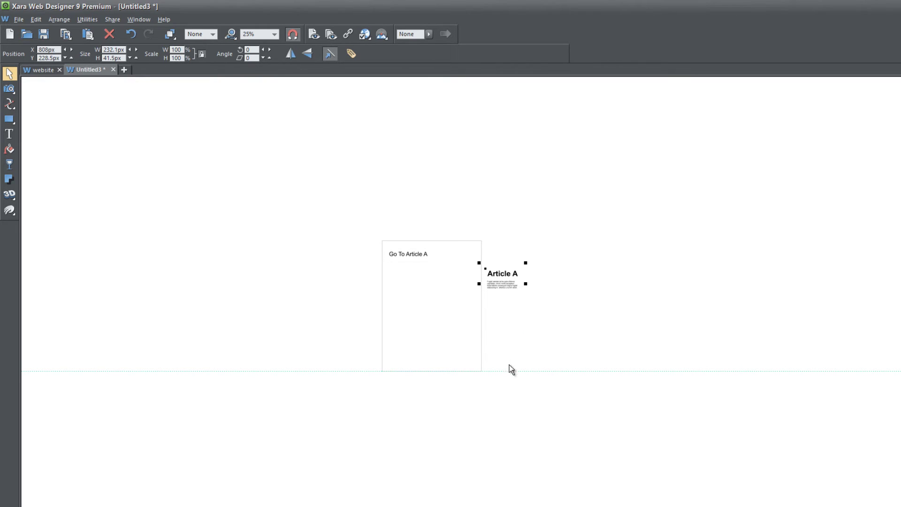
left_click_drag(512, 373, 511, 471)
scroll(779, 367, "down", 2)
left_click_drag(518, 410, 519, 460)
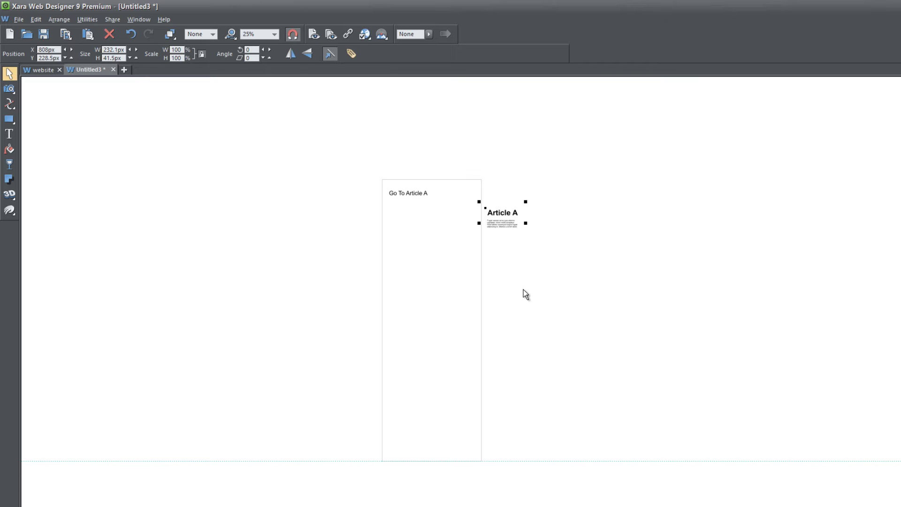
left_click(535, 247)
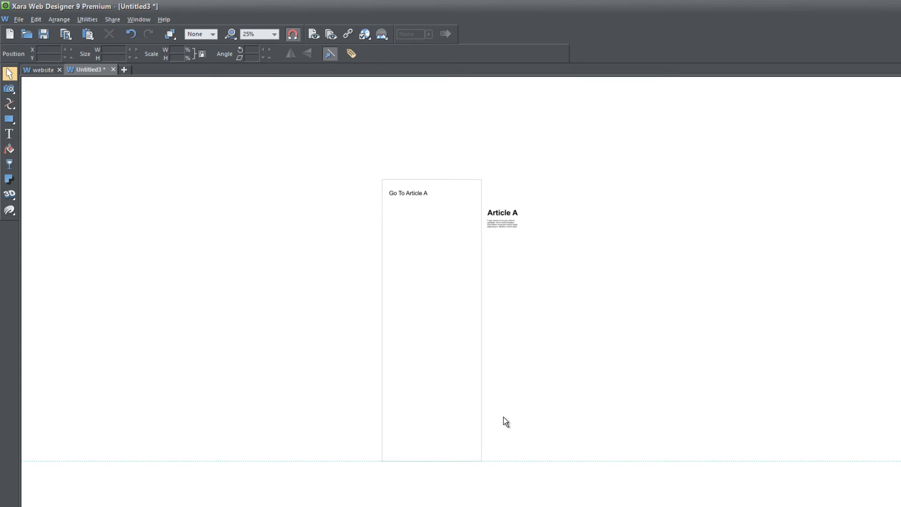
Zoom to 75% and drag the Article A heading and paragraph onto the page
left_click(275, 34)
left_click(261, 106)
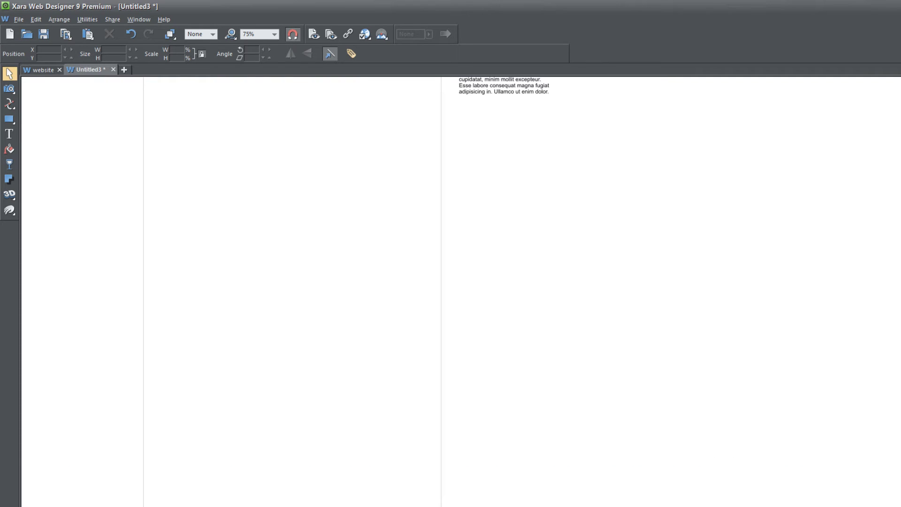
scroll(648, 269, "up", 4)
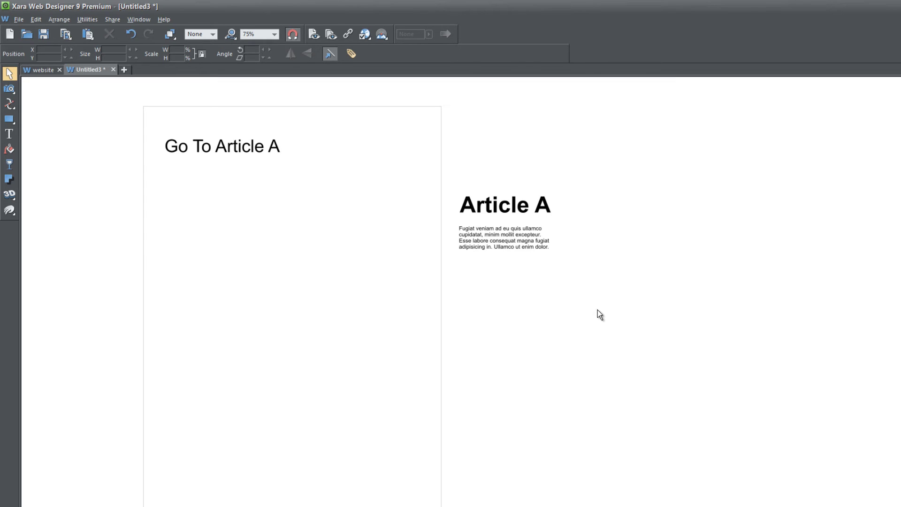
left_click_drag(598, 310, 425, 176)
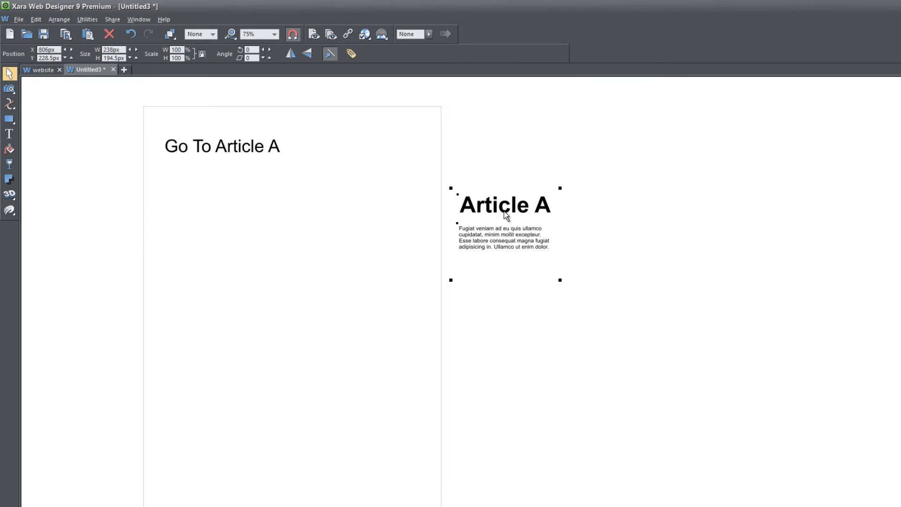
left_click_drag(478, 216, 208, 265)
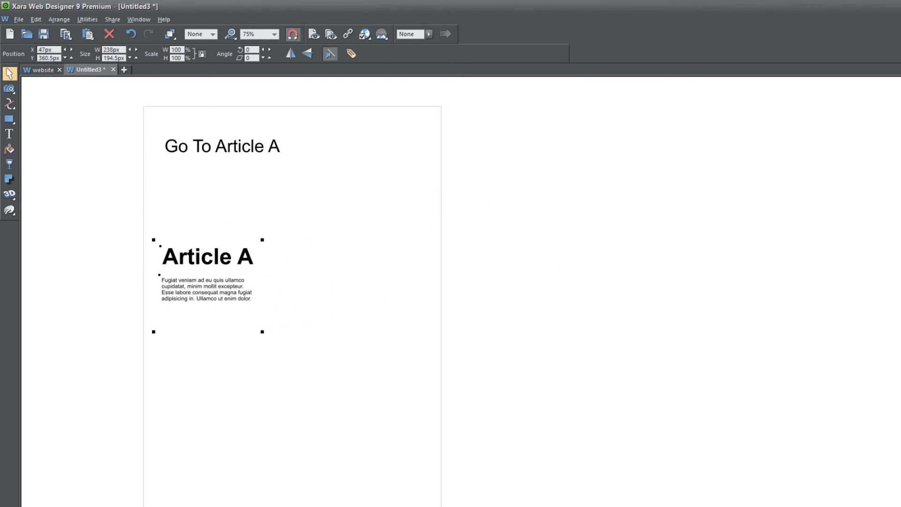
Move the Article A group down to sit just above the bottom edge of the page
scroll(385, 147, "down", 3)
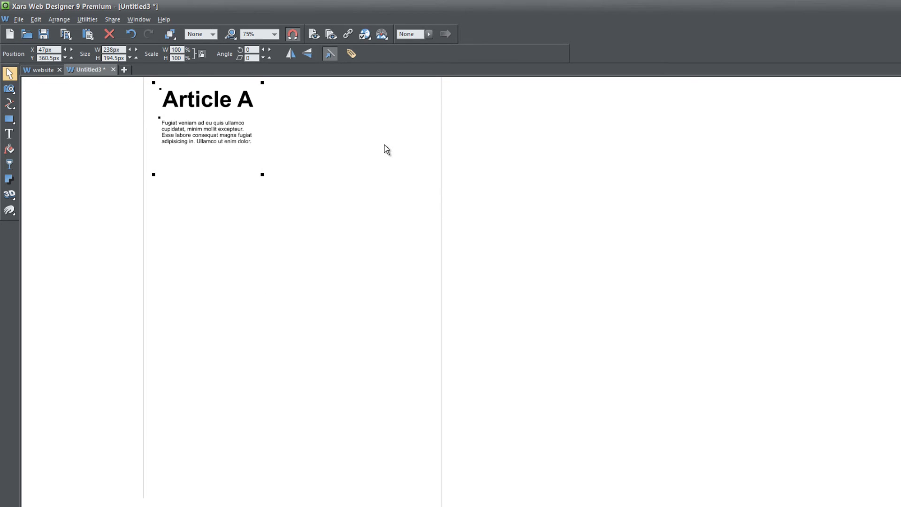
left_click_drag(229, 154, 233, 428)
scroll(393, 210, "down", 5)
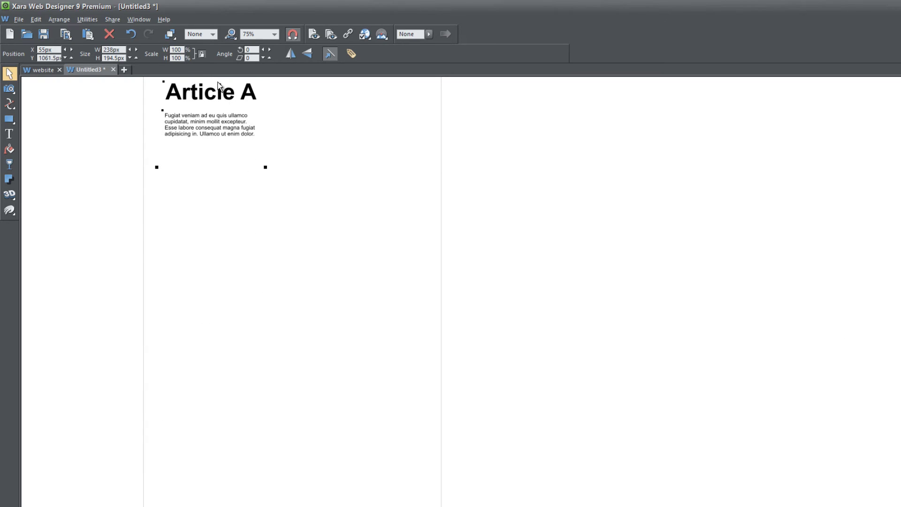
key("Escape")
left_click_drag(109, 191, 316, 91)
left_click_drag(256, 149, 256, 448)
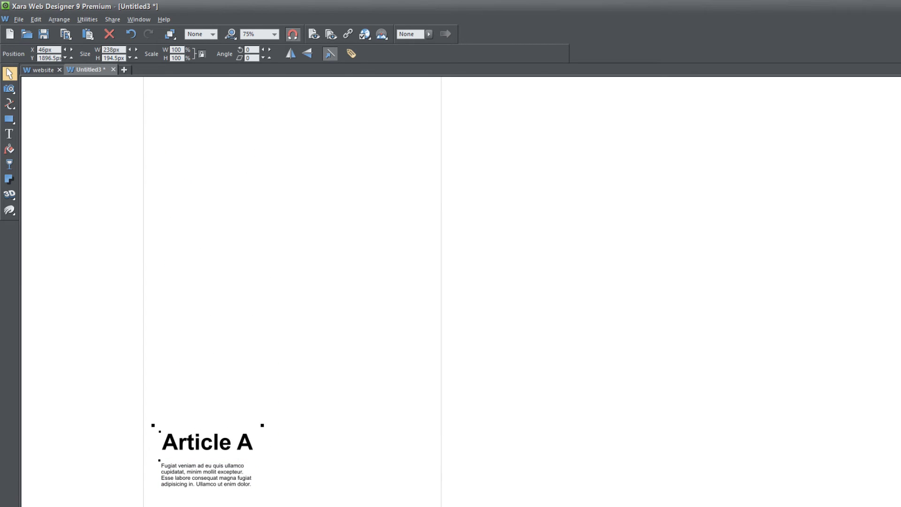
scroll(727, 378, "down", 5)
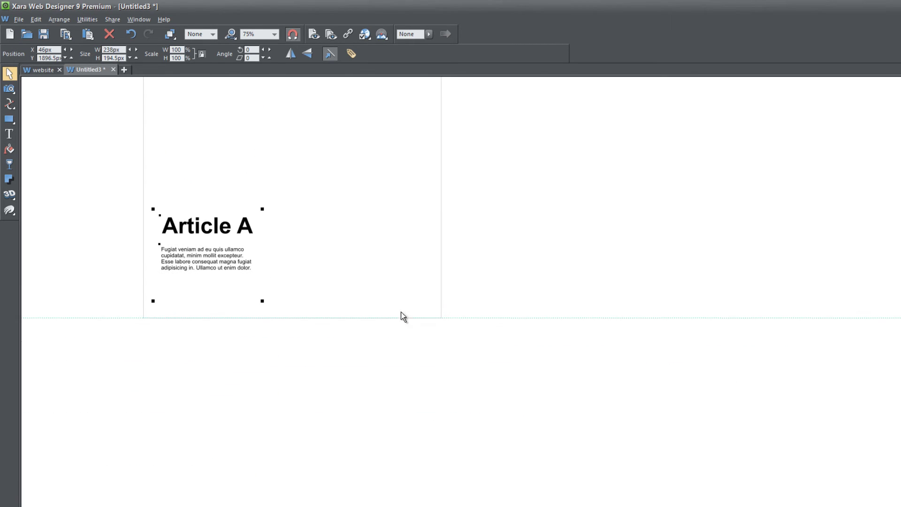
left_click_drag(244, 224, 238, 216)
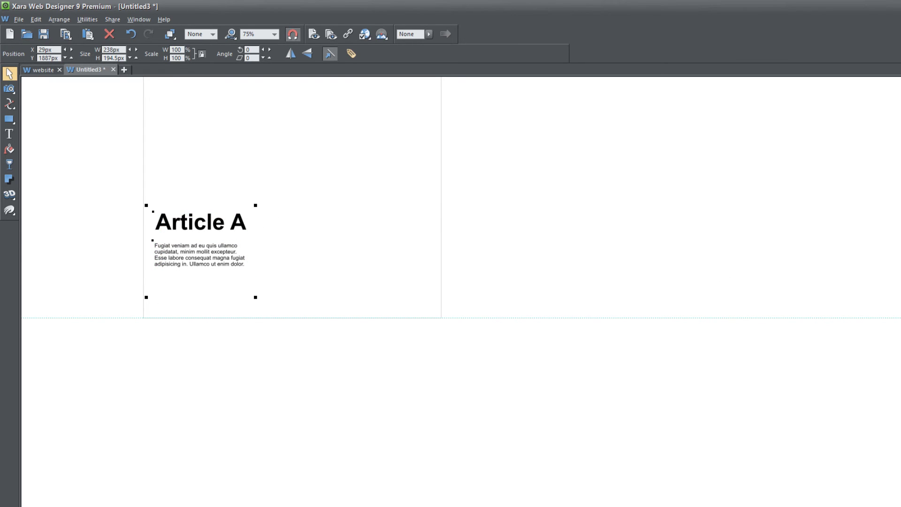
scroll(460, 291, "up", 6)
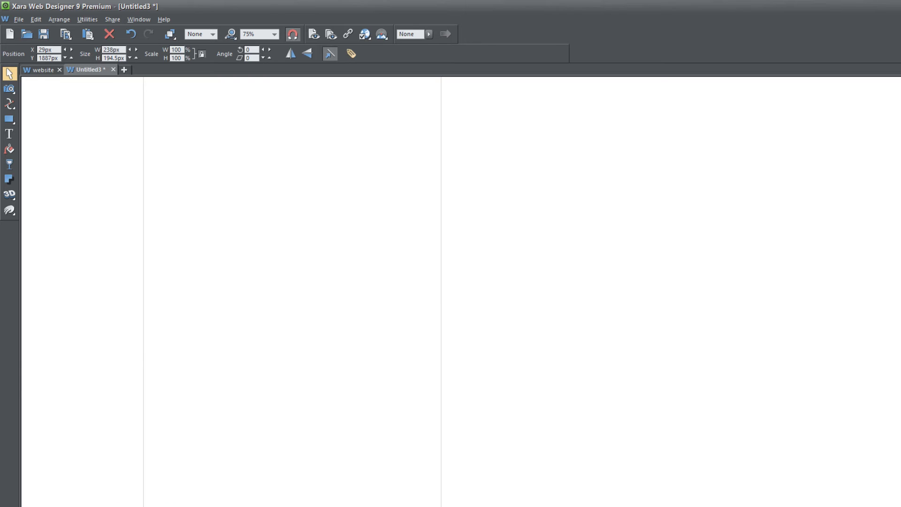
scroll(460, 291, "up", 5)
scroll(293, 291, "up", 2)
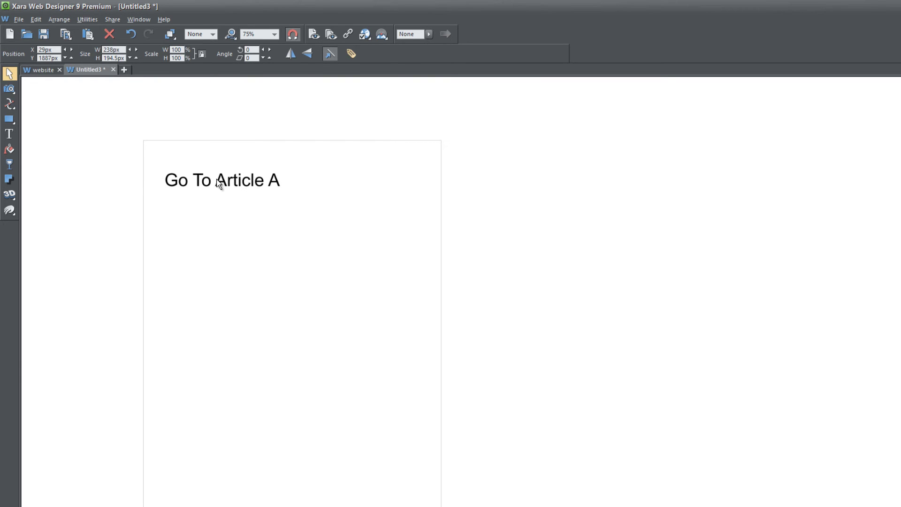
Make 'Go To Article A' a hyperlink to the Article_A anchor in Web Properties
left_click(234, 185)
right_click(233, 185)
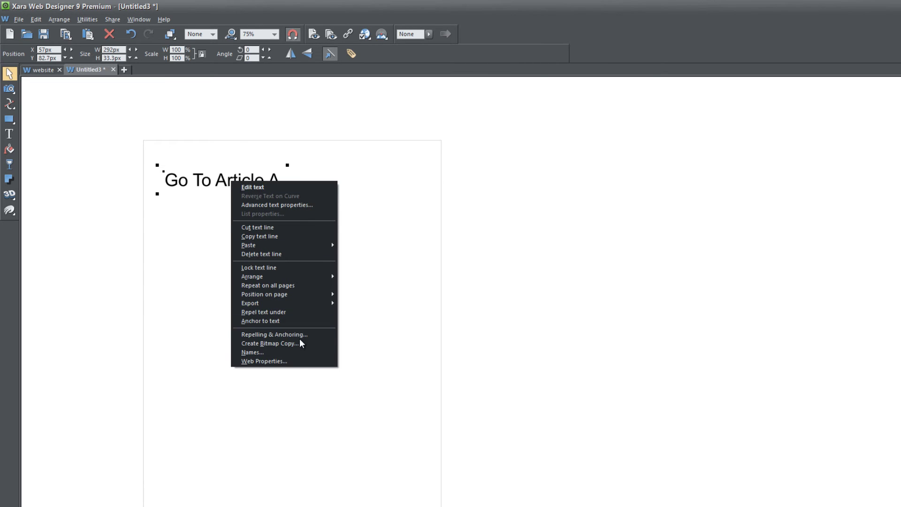
left_click(297, 363)
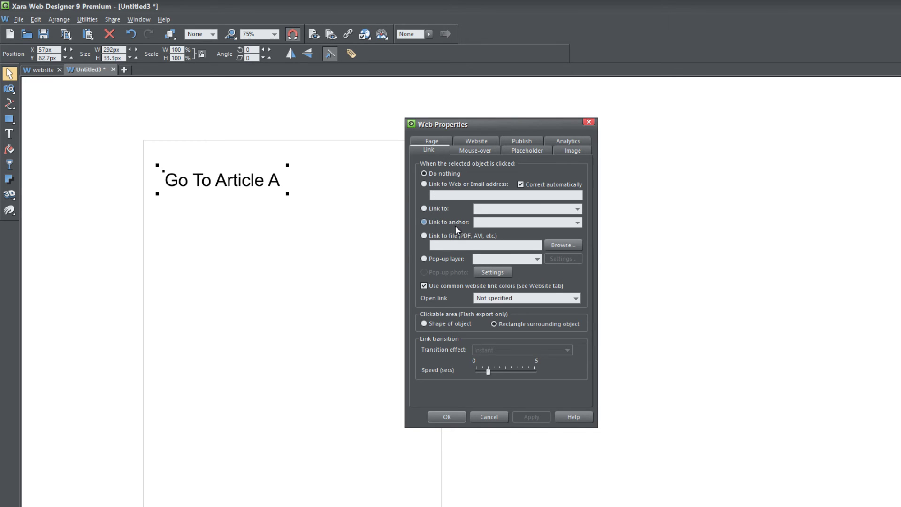
left_click(424, 222)
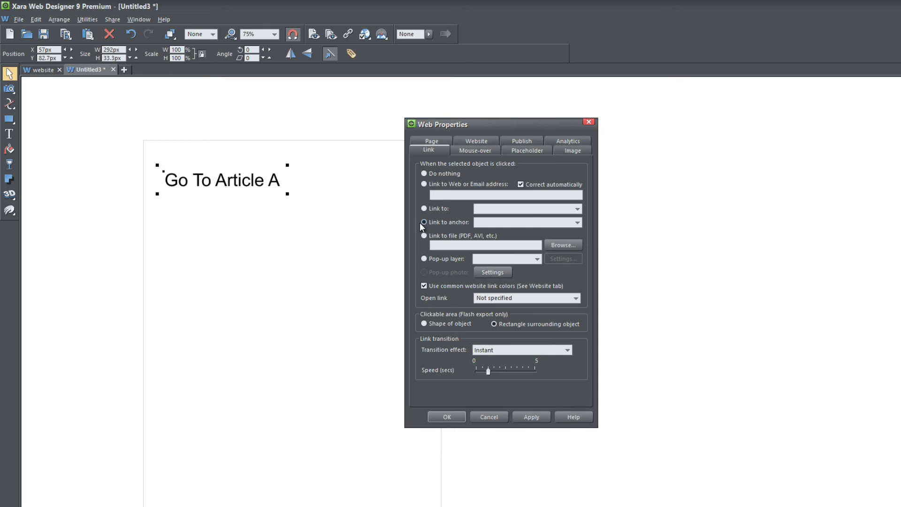
left_click(566, 223)
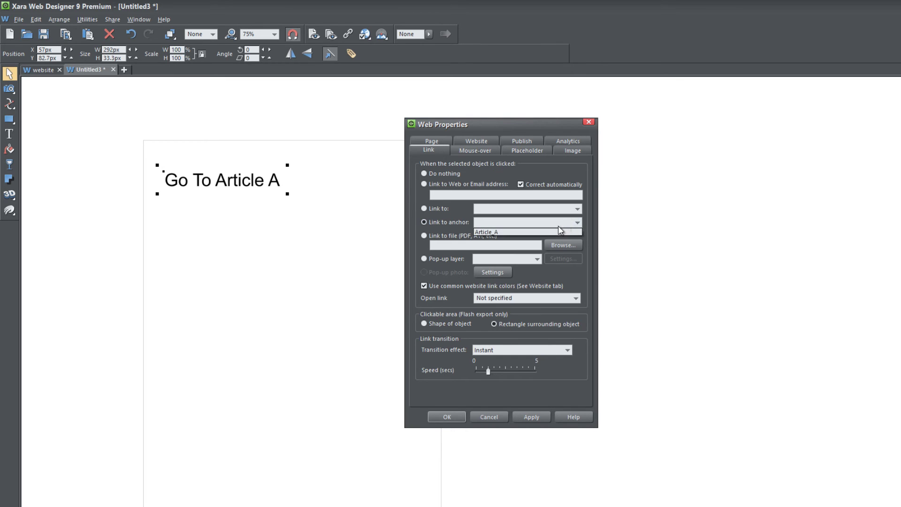
left_click(538, 232)
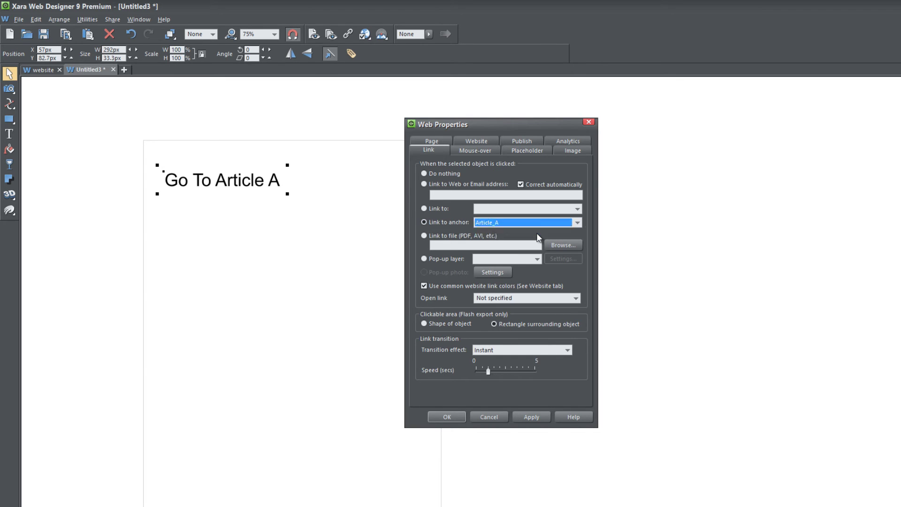
left_click(531, 417)
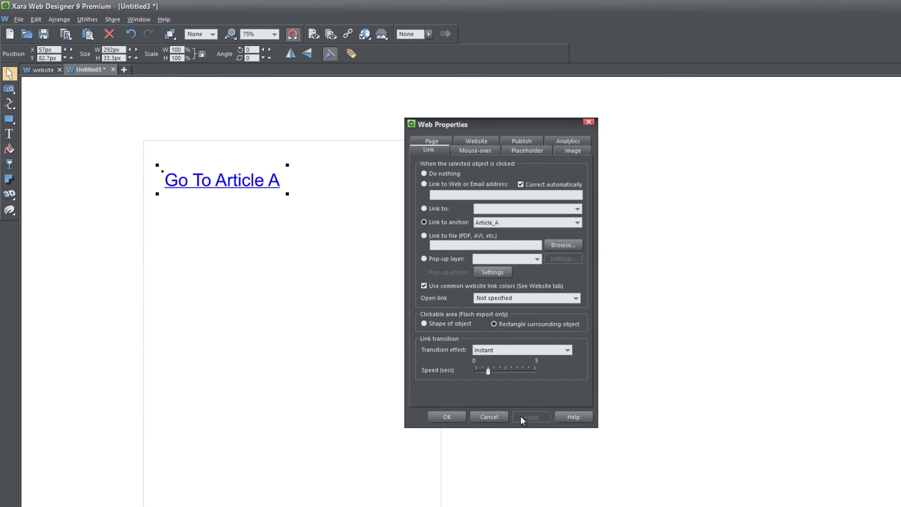
left_click(447, 417)
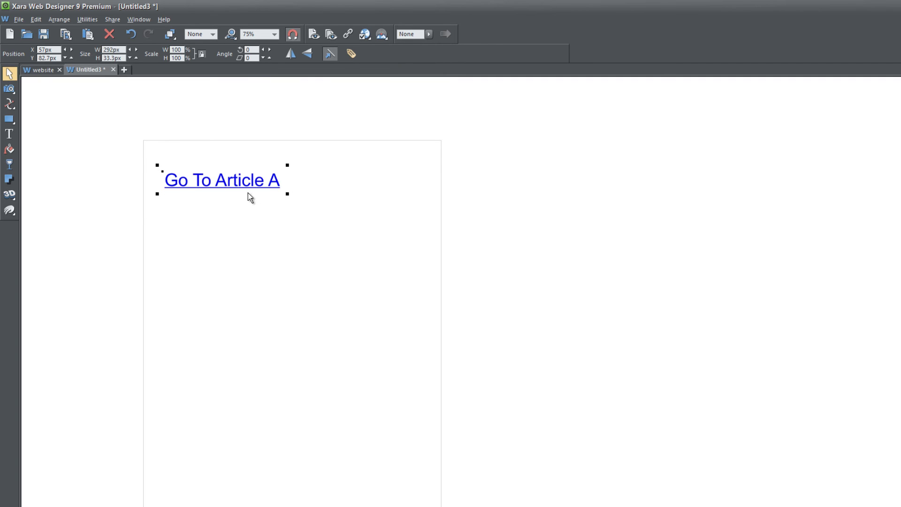
Preview the site in Internet Explorer with F5 and test that Go To Article A jumps down
key("F5")
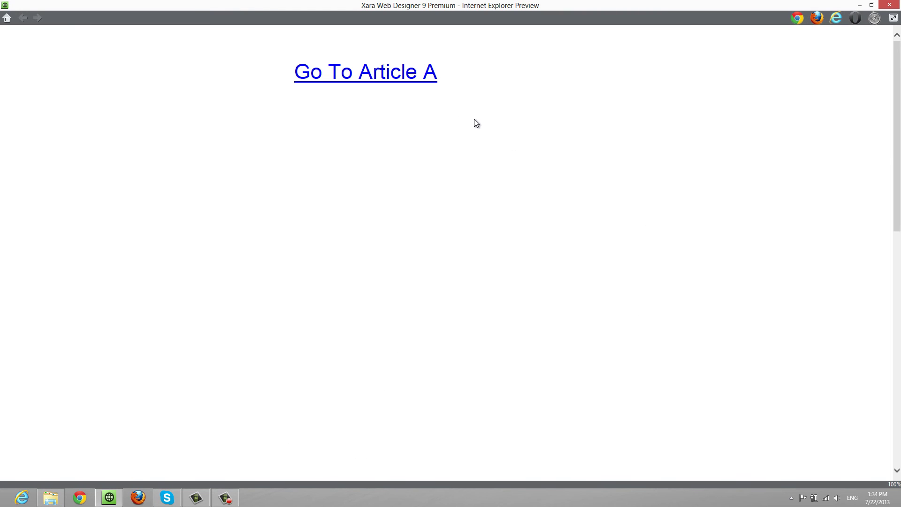
left_click(407, 76)
left_click(397, 79)
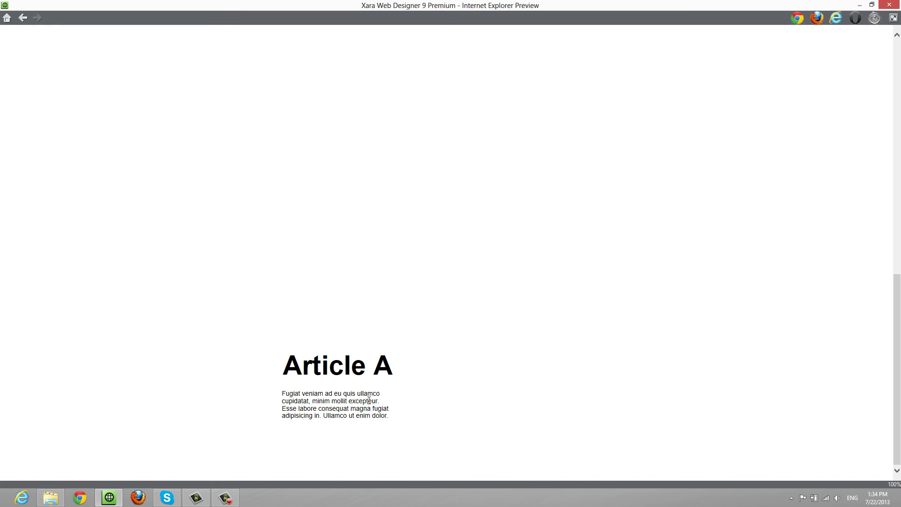